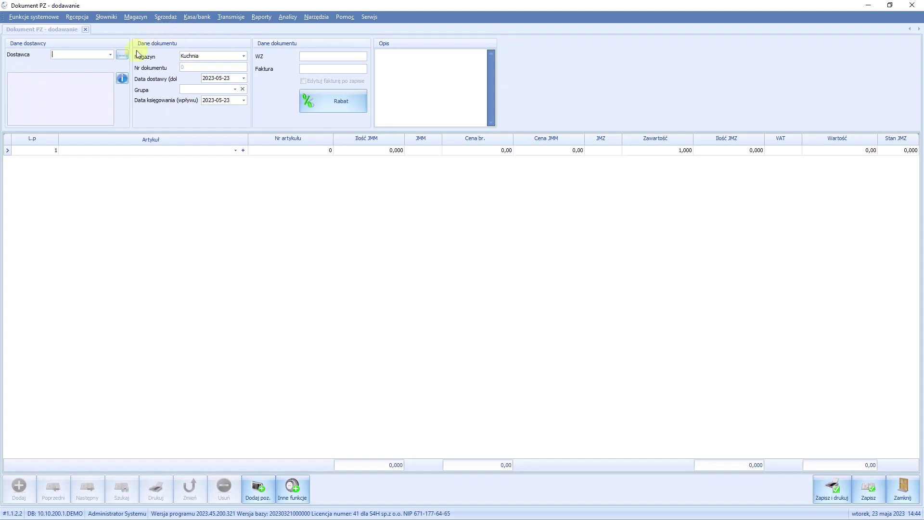
Choose "Szafran" przyprawy Świata as the supplier of the new delivery document.
left_click(243, 56)
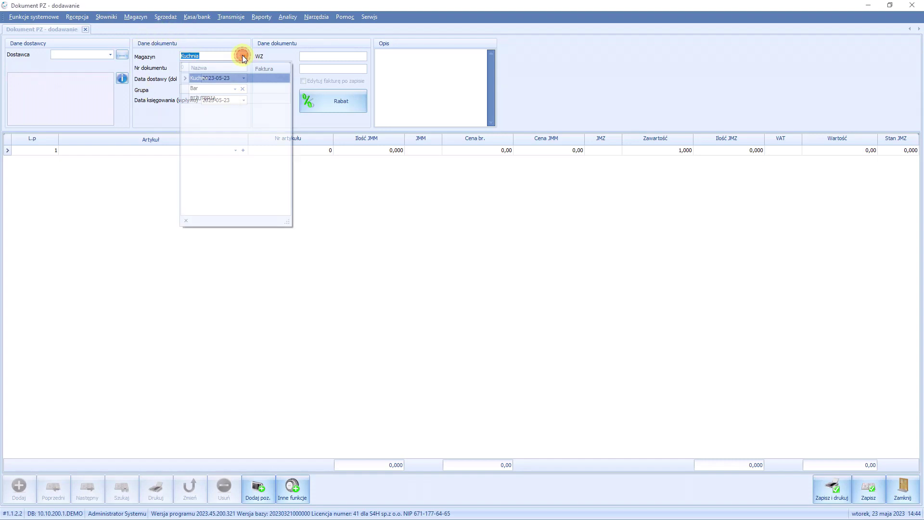
left_click(239, 48)
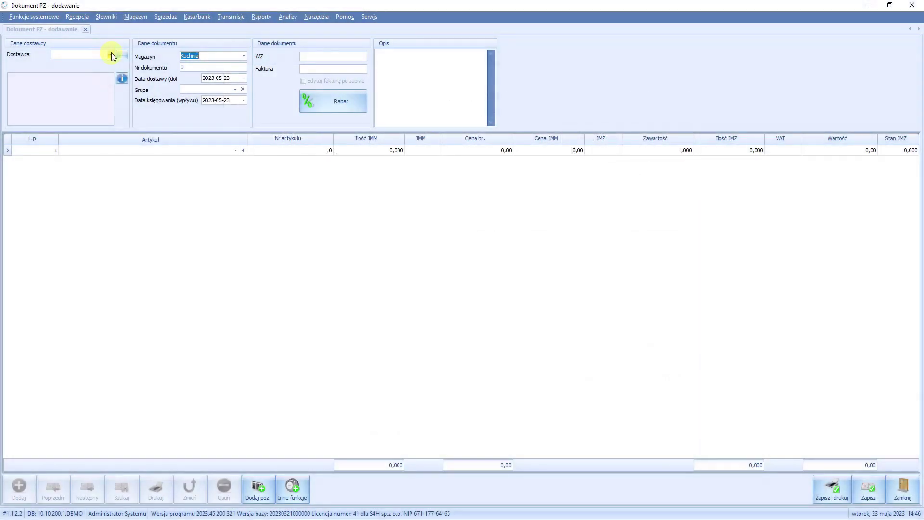
left_click(112, 56)
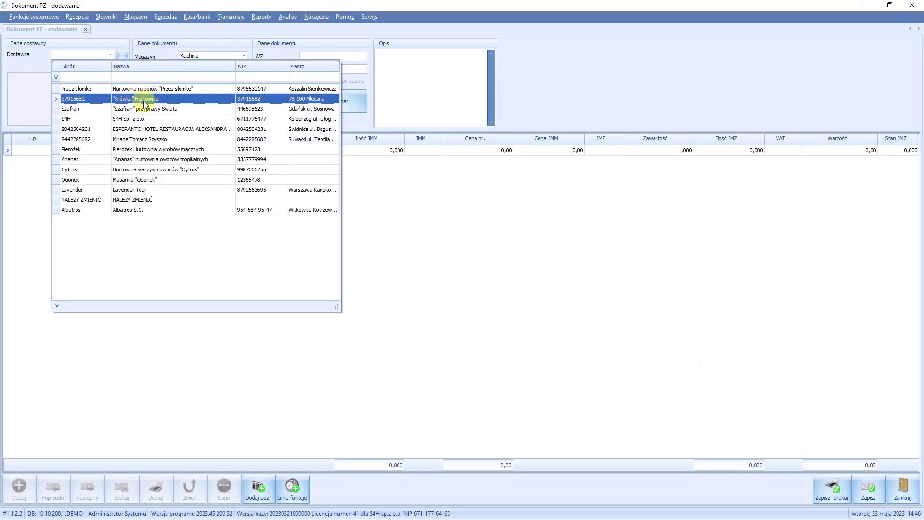
left_click(145, 101)
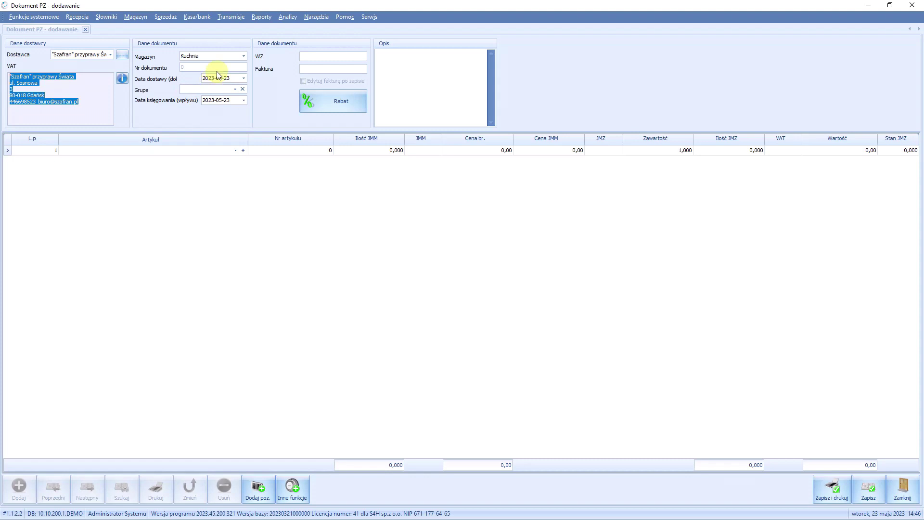
Keep Kuchnia as the receiving warehouse and set the delivery date to 2023-05-23.
left_click(244, 56)
left_click(245, 77)
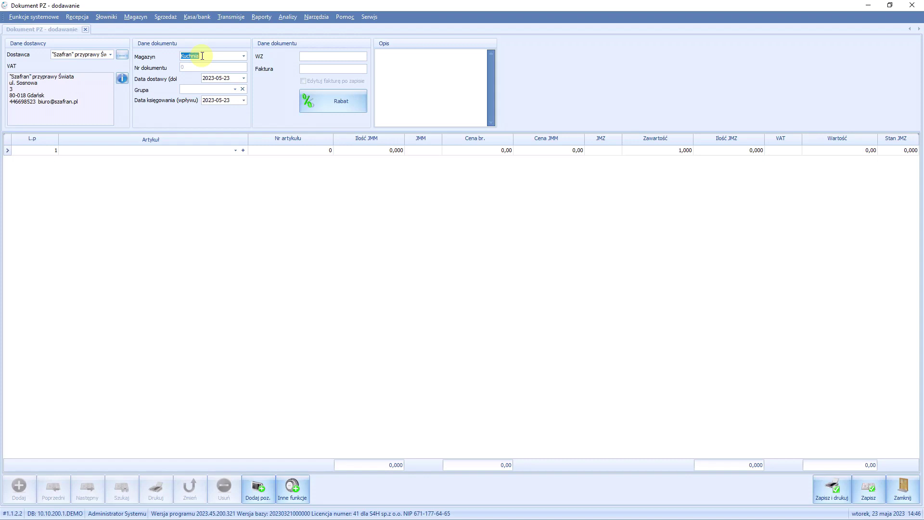
left_click(243, 78)
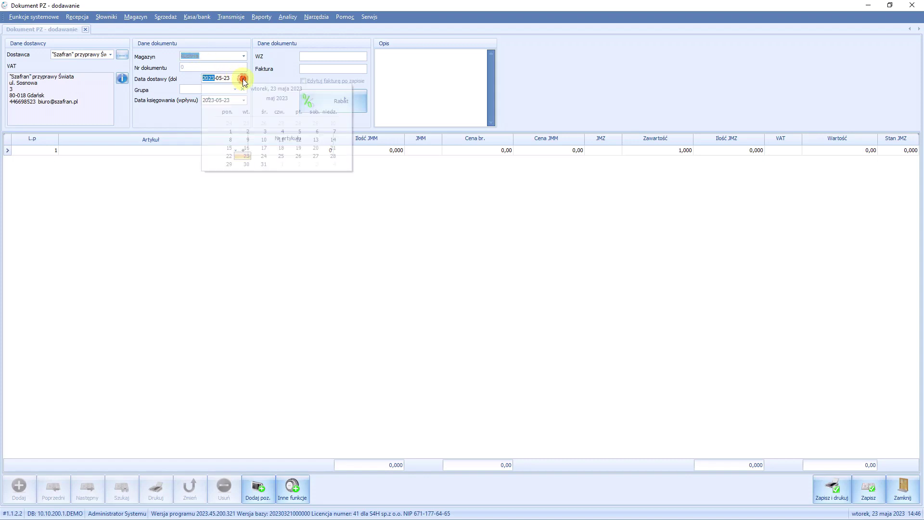
left_click(246, 156)
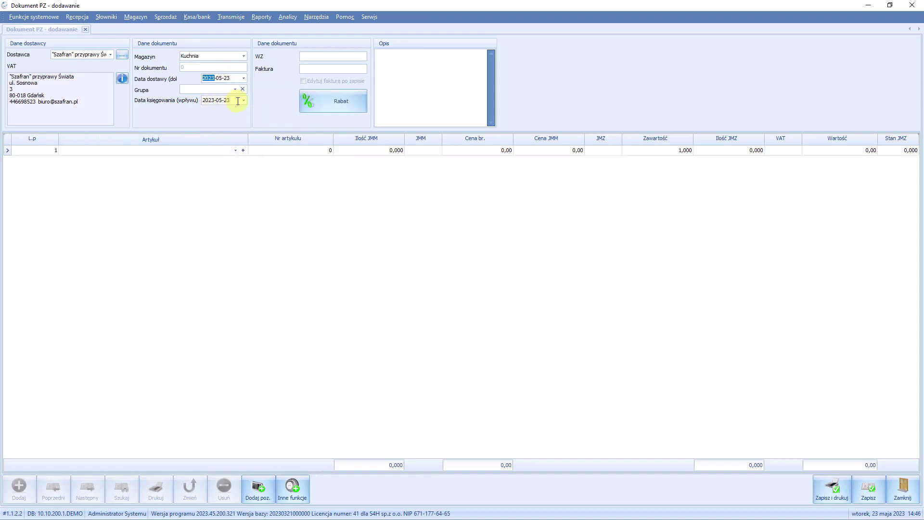
Enter invoice number 123/2023 and enable editing the invoice after saving.
left_click(330, 68)
type("123/2023")
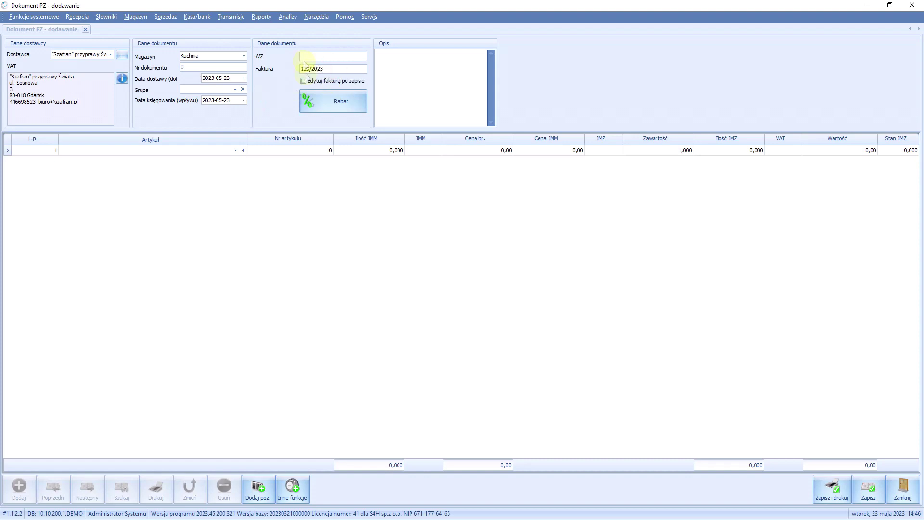
left_click(303, 80)
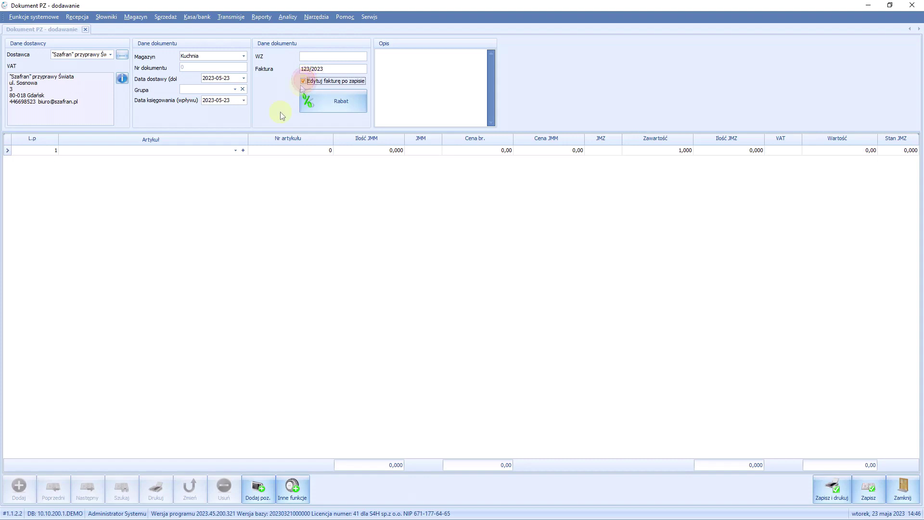
Find S.LIŚCIE LAUROWE by filtering for "lau", add it as the first item and set its quantity to 11.
left_click(236, 150)
left_click(194, 172)
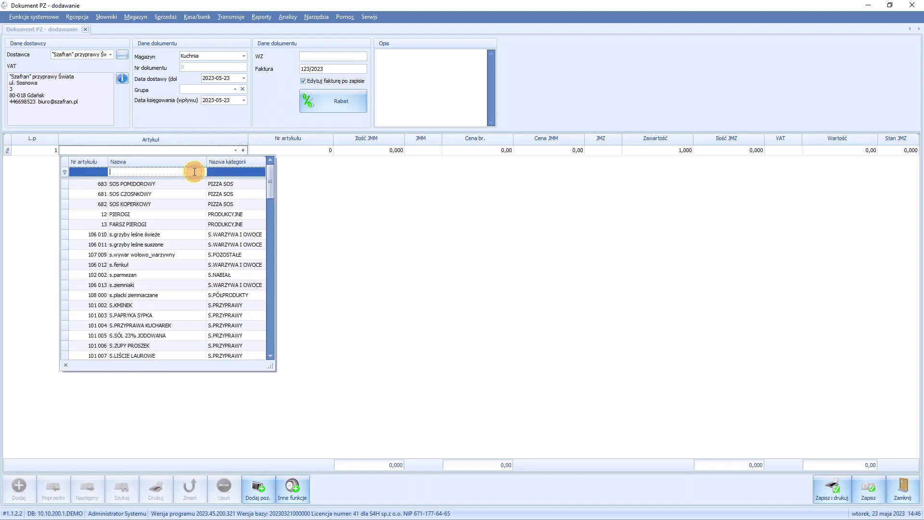
type("lau")
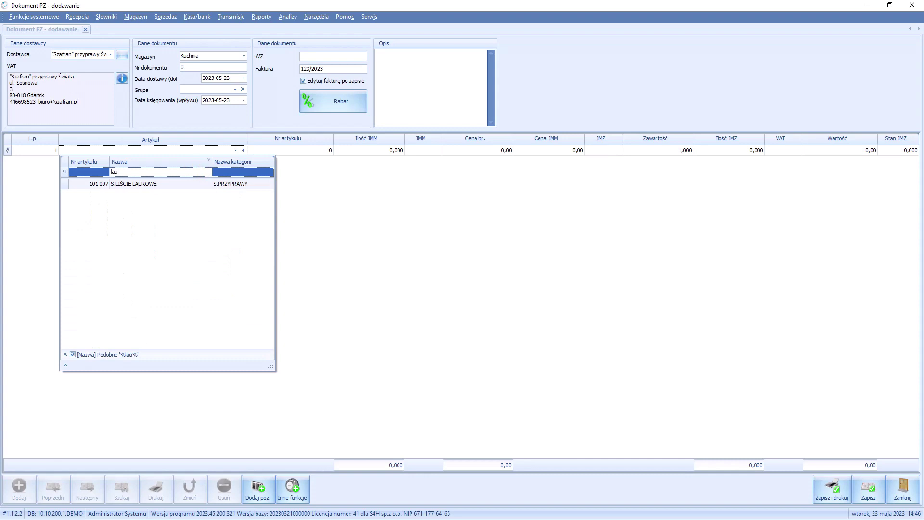
left_click(187, 186)
left_click(388, 150)
type("11")
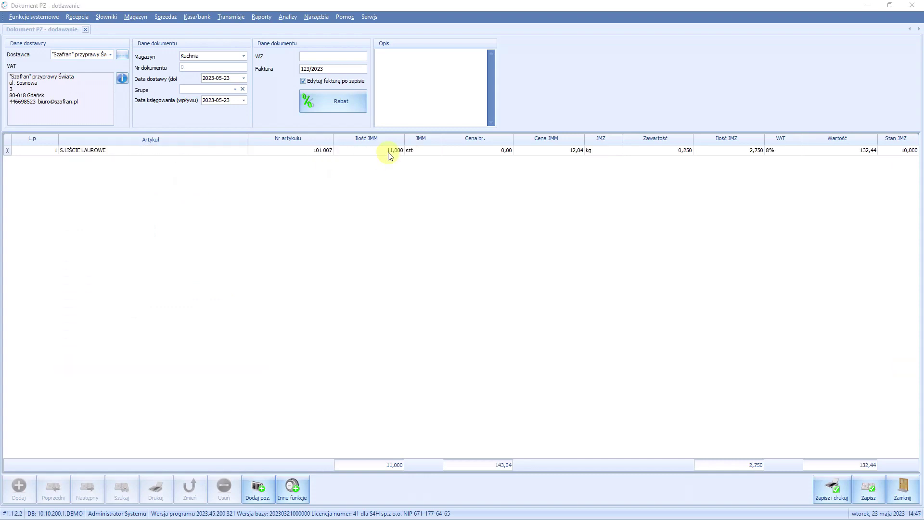
Set the net unit price of S.LIŚCIE LAUROWE to 10,19 and save the delivery document.
left_click(492, 151)
left_click(569, 150)
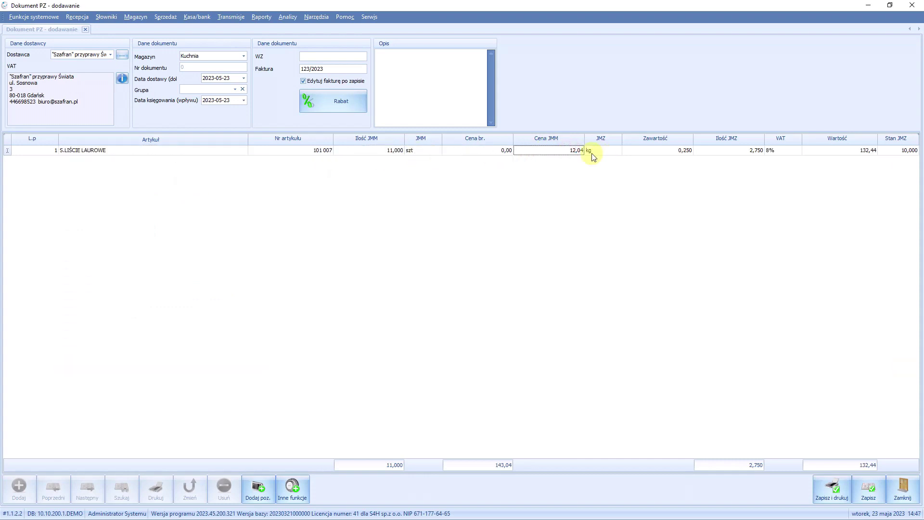
type("10,19")
left_click(613, 242)
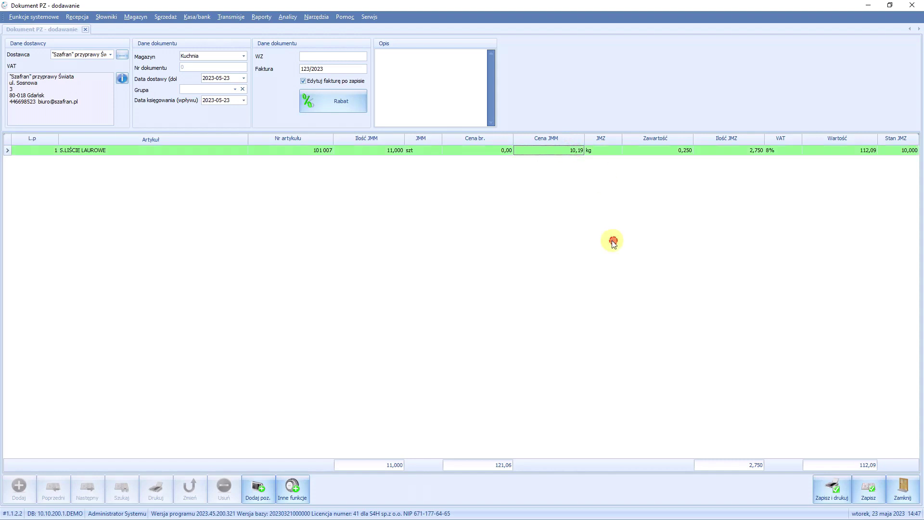
left_click(862, 479)
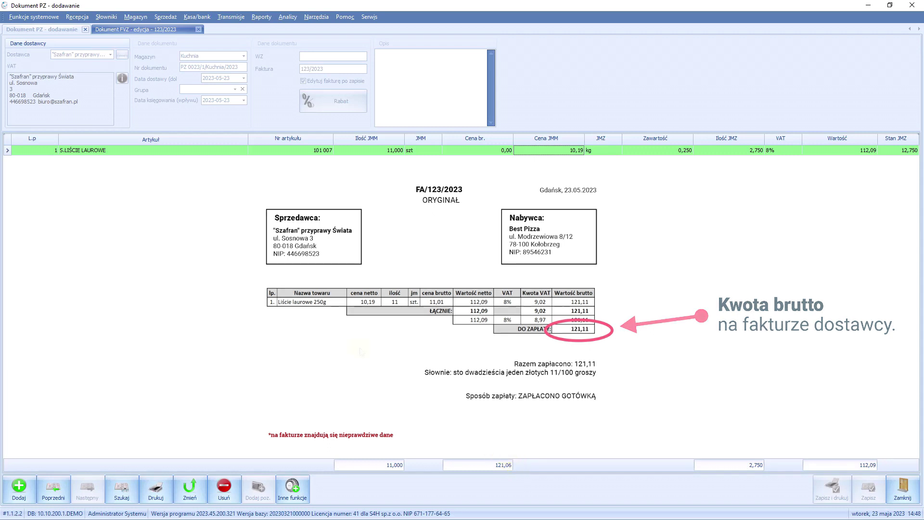
Correct the gross amount on purchase invoice 123/2023 to 121,11, save it and close the delivery document.
left_click(146, 29)
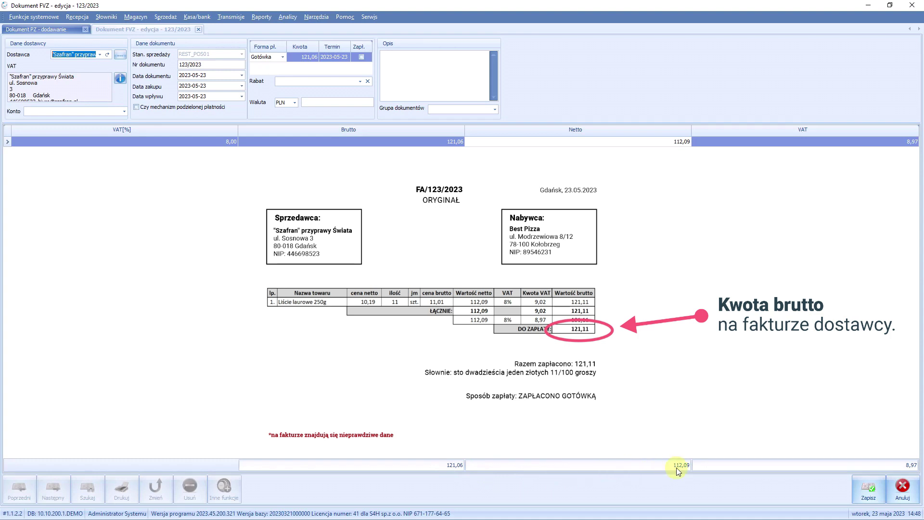
left_click(687, 142)
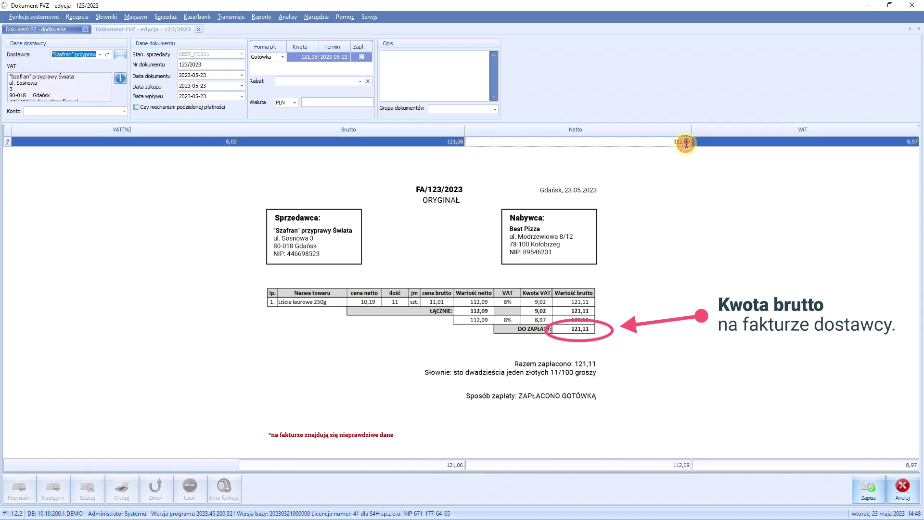
key("BackSpace")
key("BackSpace")
type("11")
key("Return")
key("Return")
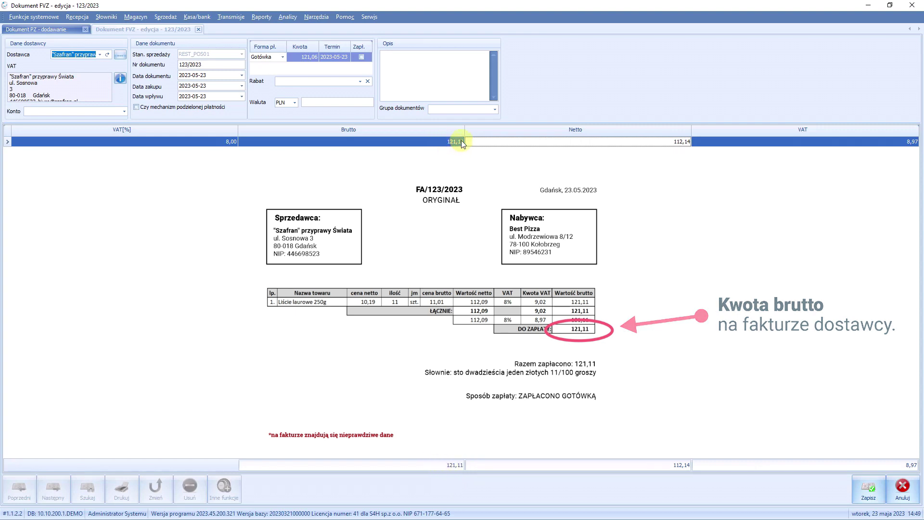
left_click(864, 489)
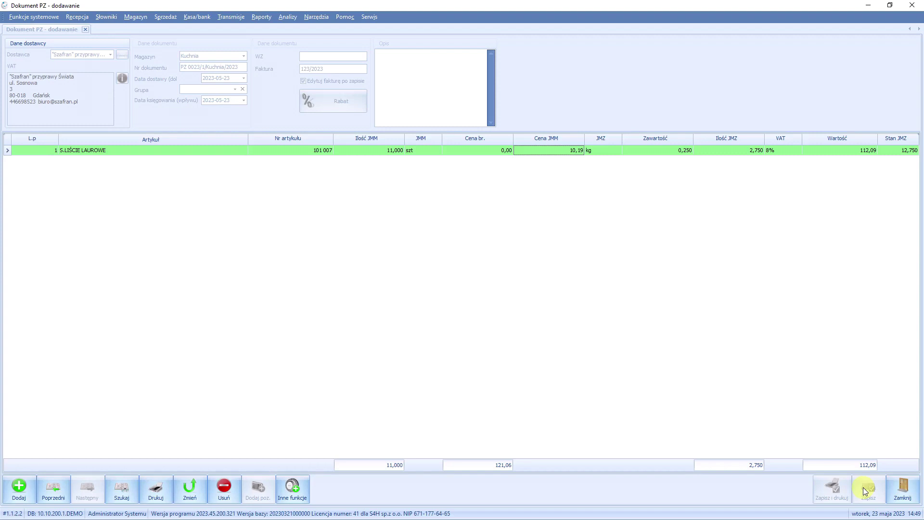
left_click(902, 490)
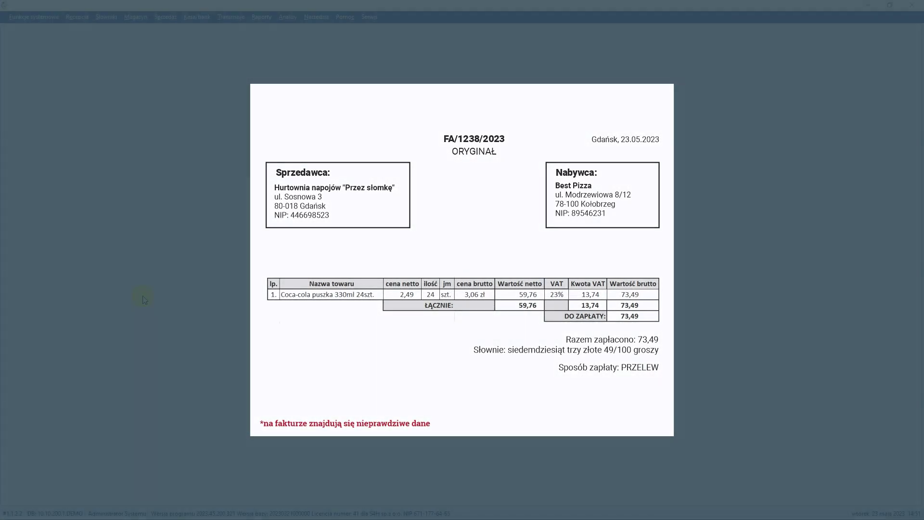
Start a new delivery document with Hurtownia napojów "Przez słomkę" as the supplier.
left_click(135, 17)
mouse_move(149, 30)
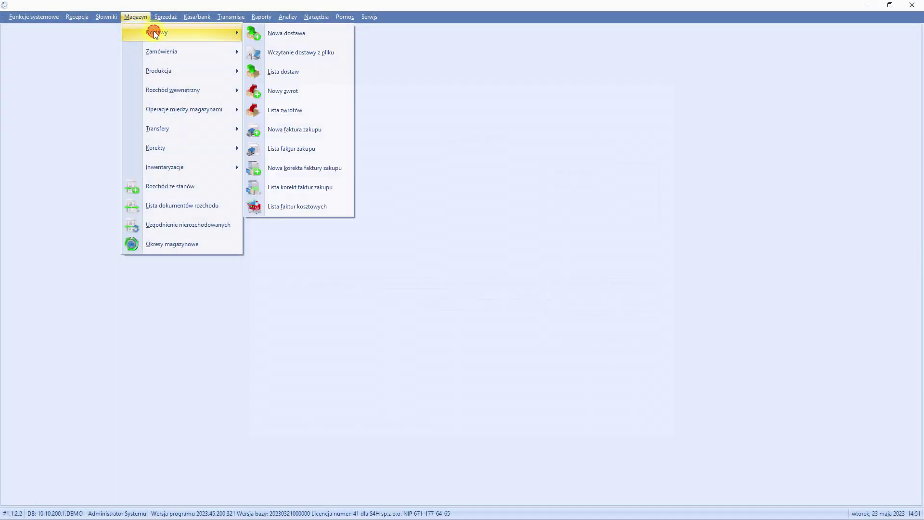
left_click(287, 39)
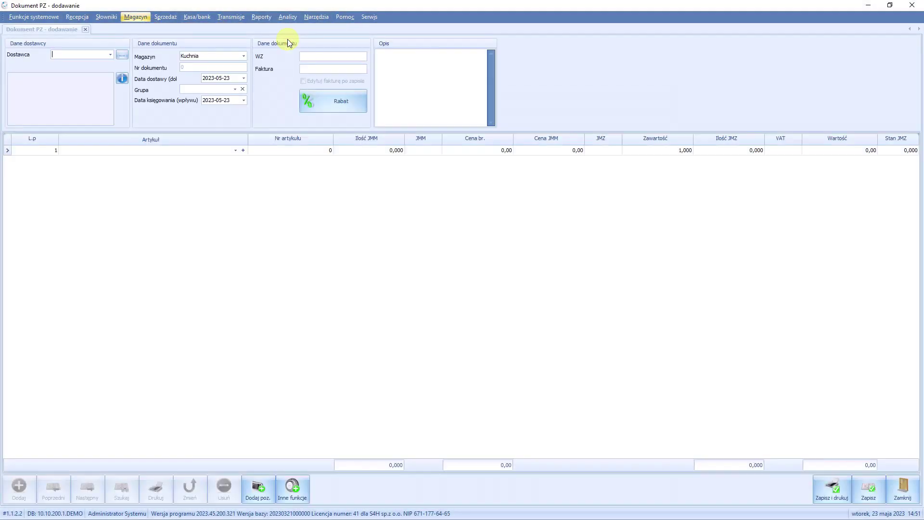
left_click(110, 56)
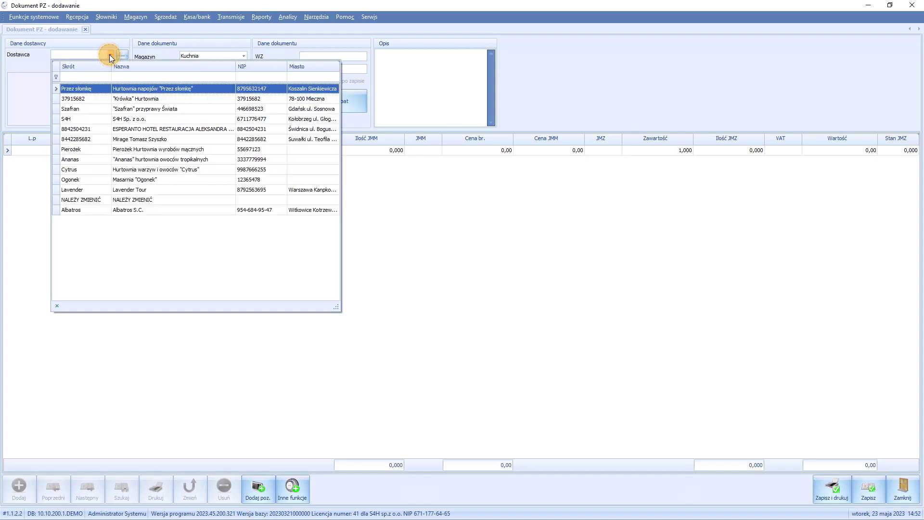
left_click(141, 90)
Set the receiving warehouse to Bar and the delivery date to 2023-05-23.
left_click(243, 56)
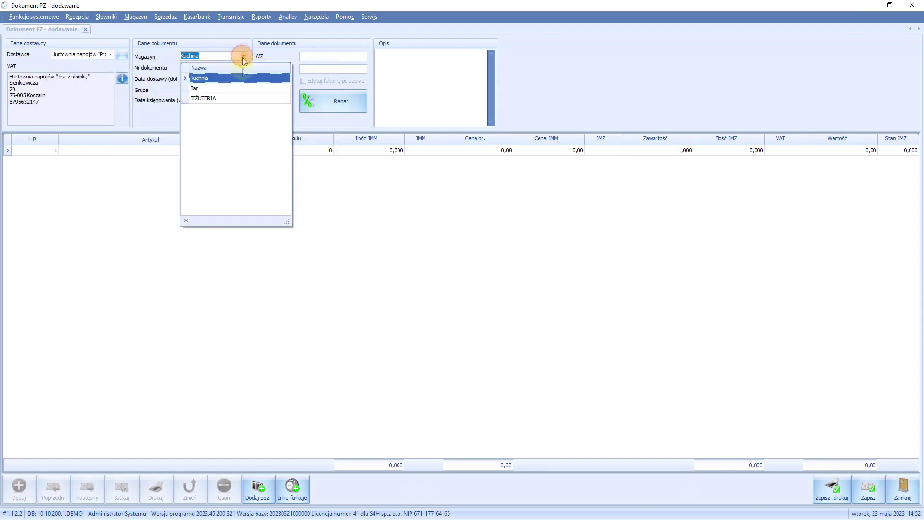
left_click(239, 89)
left_click(243, 78)
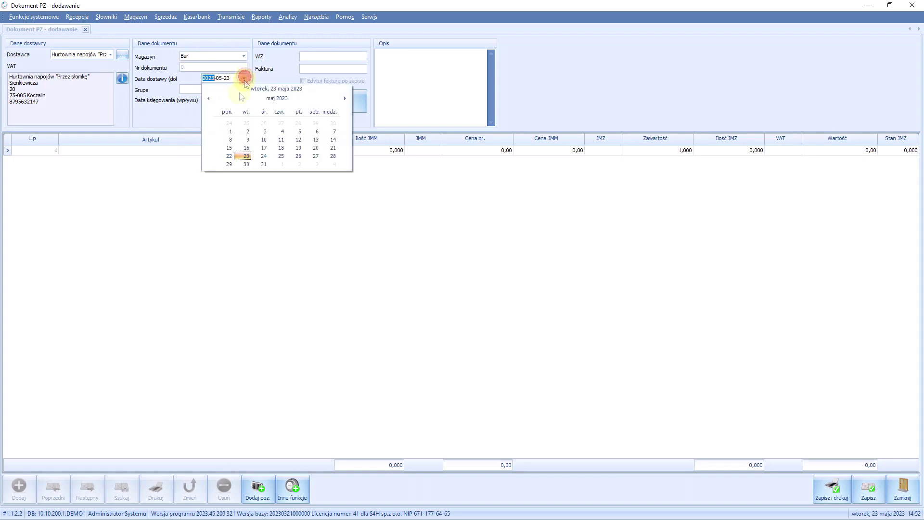
left_click(246, 157)
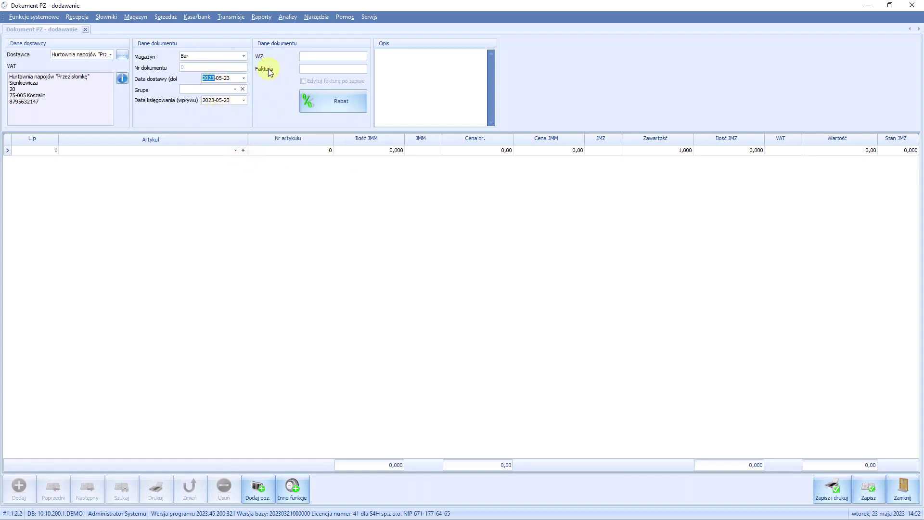
Enter invoice number 1238/2023 and enable editing the invoice after saving.
left_click(327, 69)
type("1238/2023")
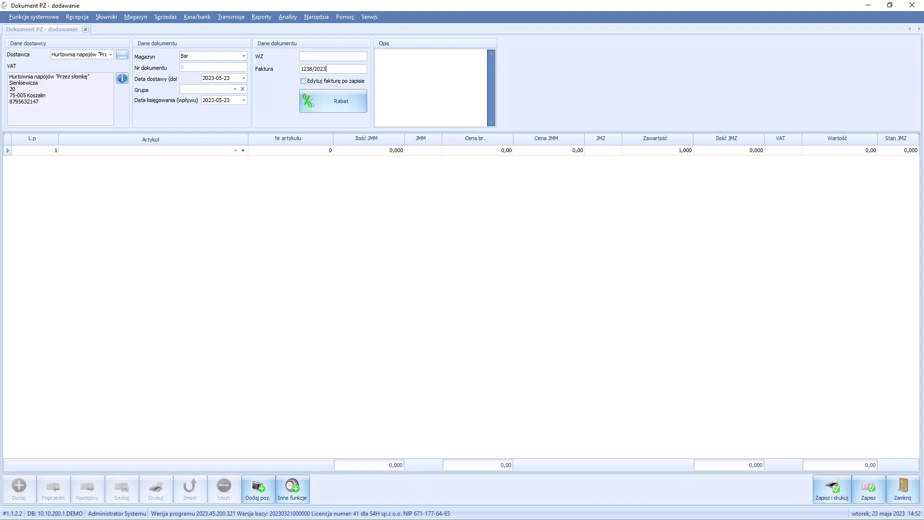
left_click(303, 81)
Find Coca Cola 0.33L by filtering the article names, add it as the first item and set its quantity to 24.
left_click(235, 151)
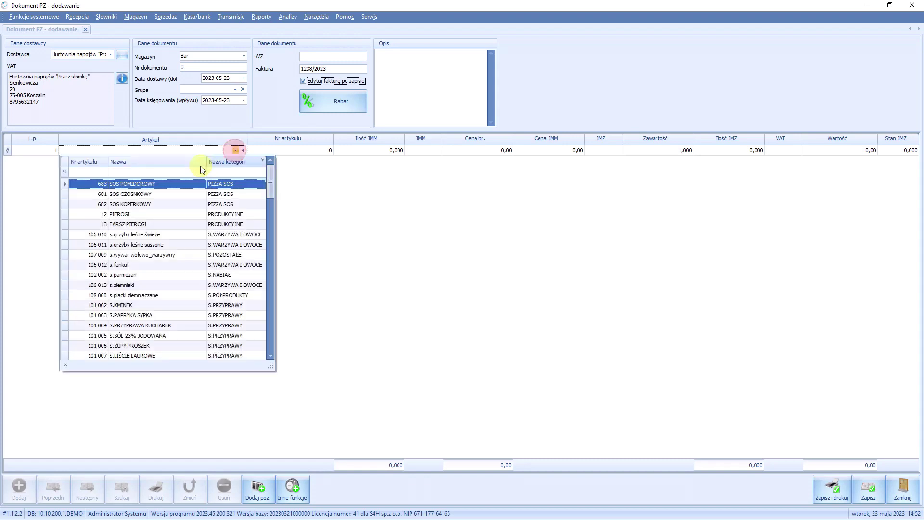
left_click(195, 172)
type("coca")
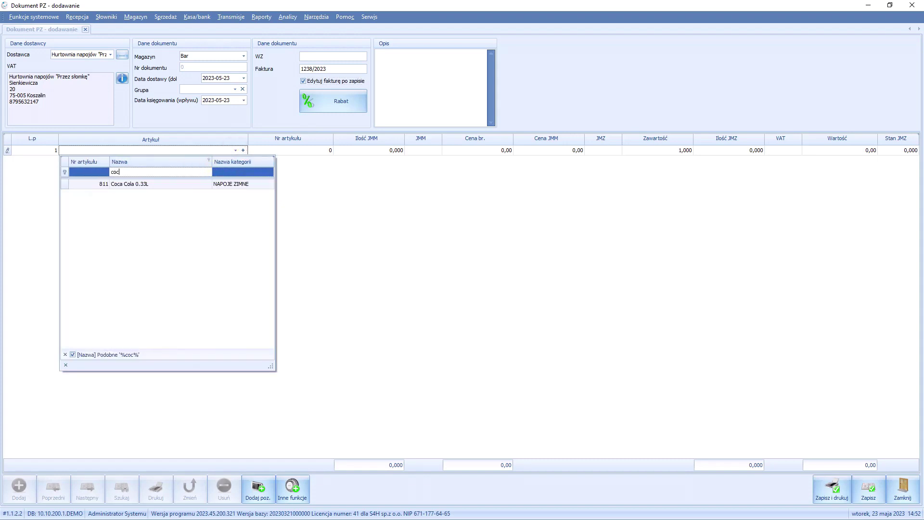
left_click(184, 187)
left_click(380, 150)
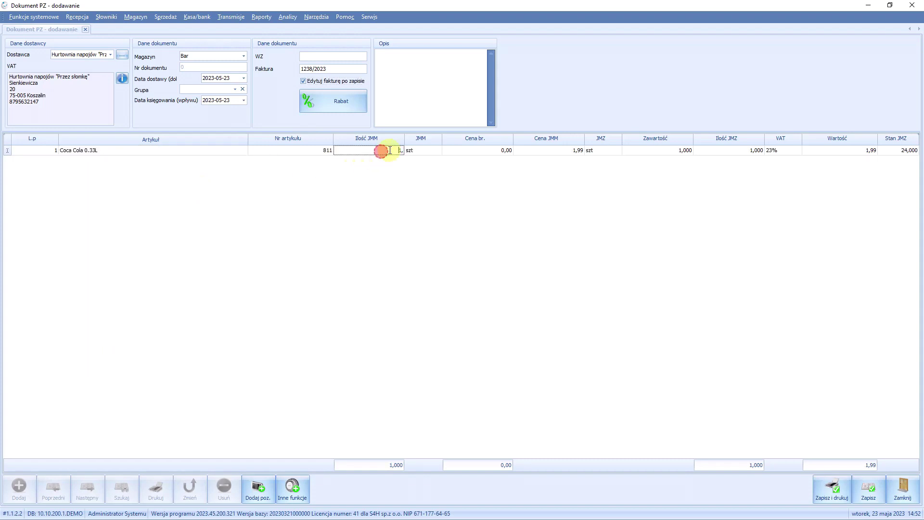
type("24")
Set the net unit price of the Coca Cola 0.33L item to 2,49.
left_click(566, 151)
type("2,49")
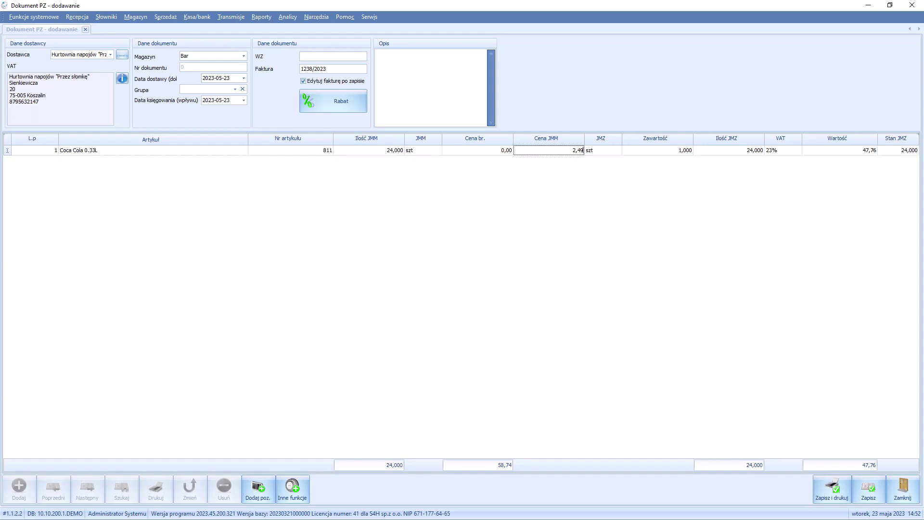
left_click(611, 175)
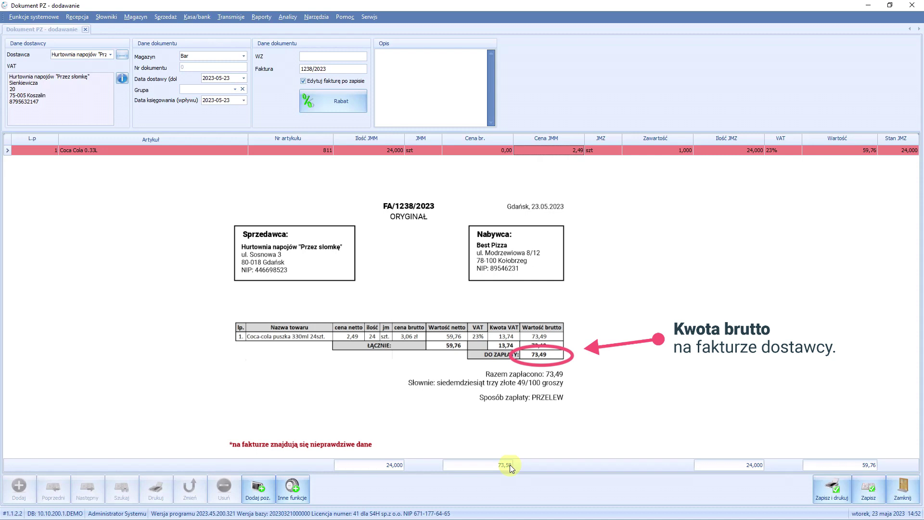
Add a second item line with Coca Cola 0.33L, filtering the article names for "coc".
left_click(221, 151)
key("Down")
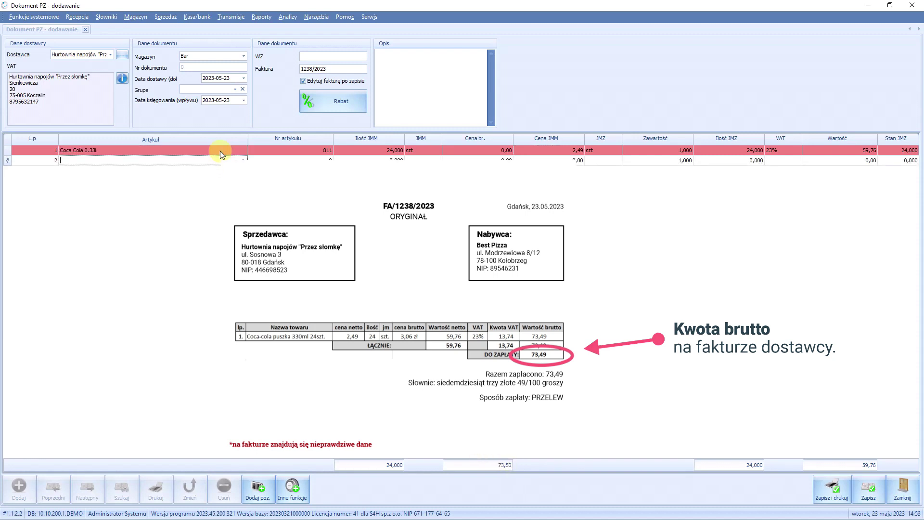
type("coc%'")
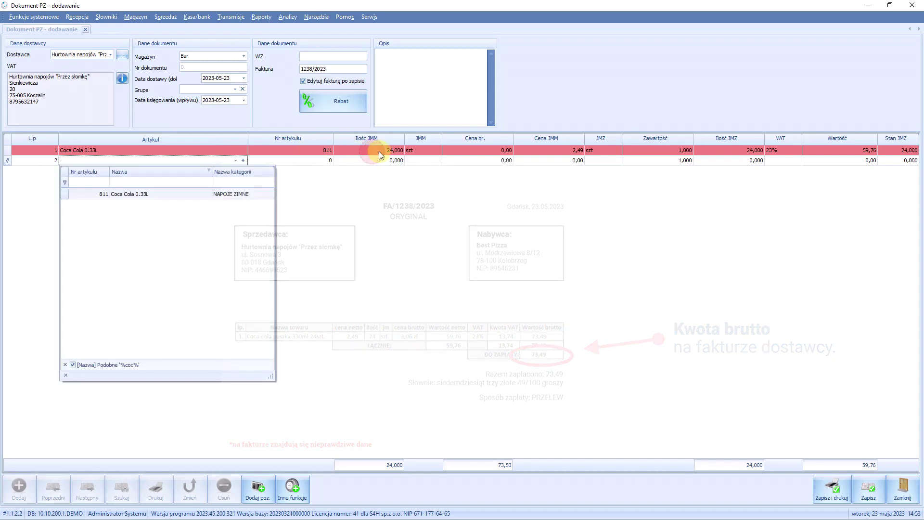
left_click(137, 194)
Set the first Coca Cola 0.33L line's quantity to 23 and the second line's net unit price to 2,48.
left_click(375, 151)
type("23,")
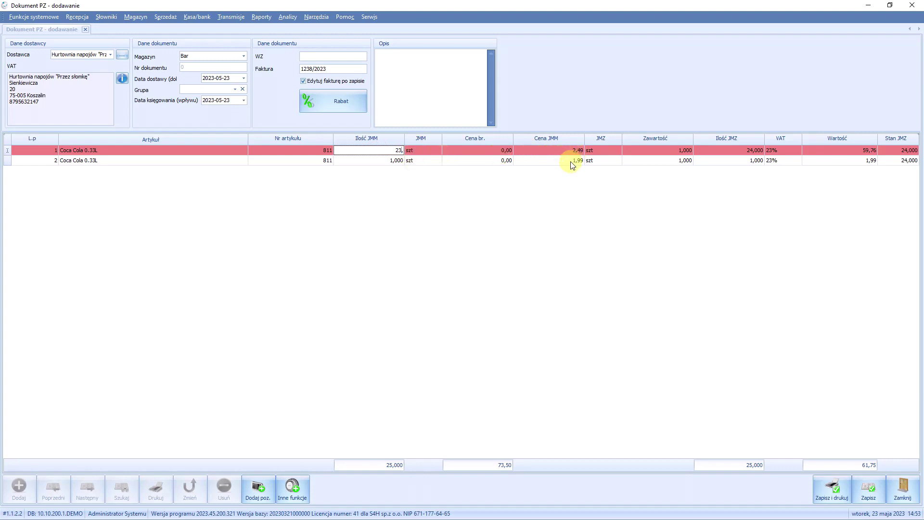
left_click(576, 161)
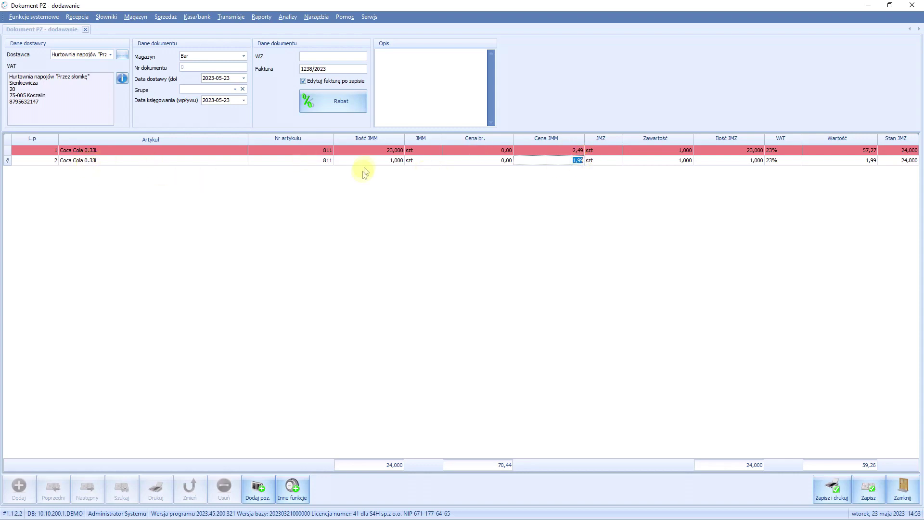
type("2,48")
left_click(596, 197)
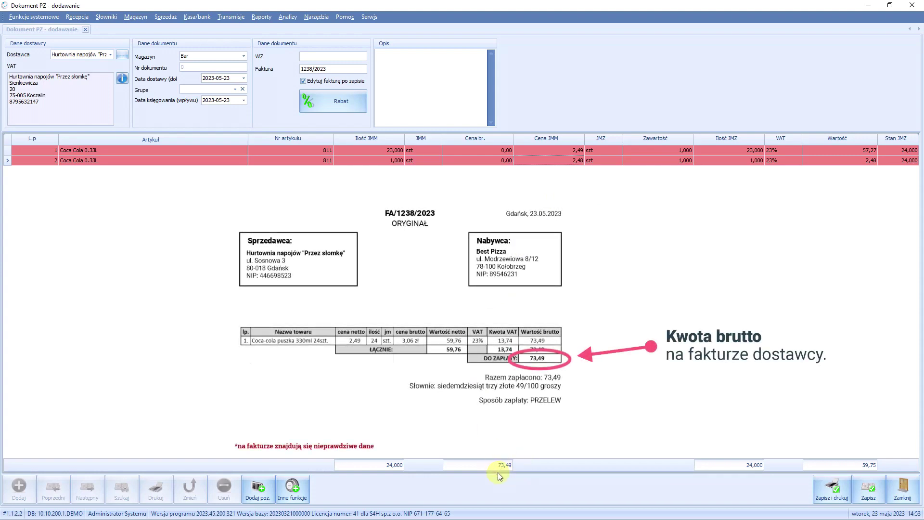
Save and close the PZ document, leaving its purchase invoice open, and open the list of deliveries.
left_click(869, 492)
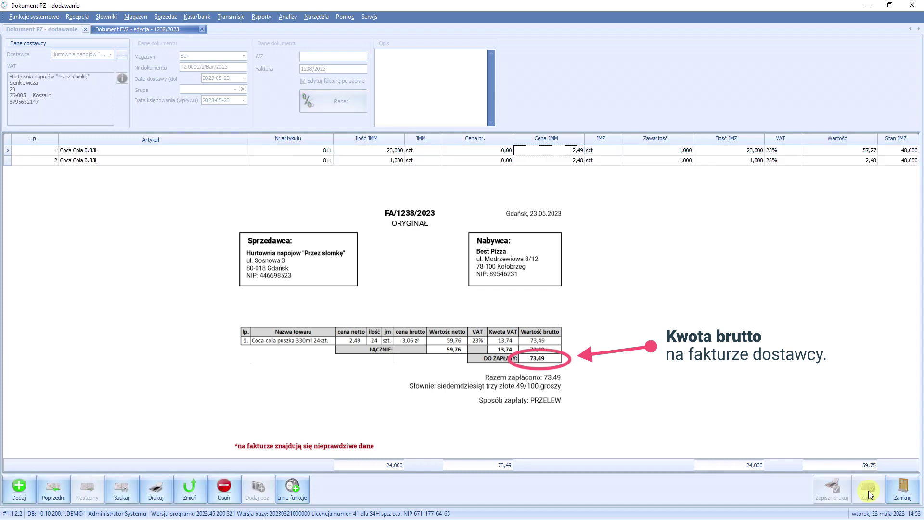
left_click(903, 490)
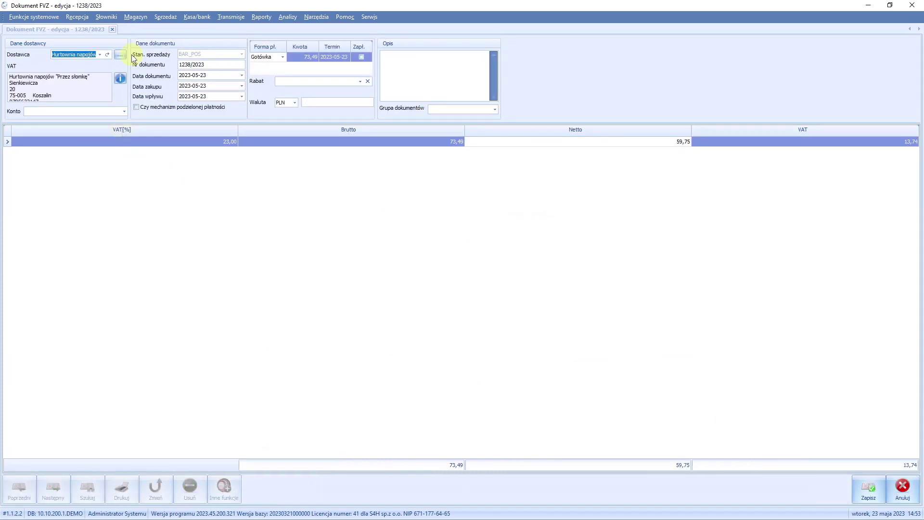
left_click(141, 17)
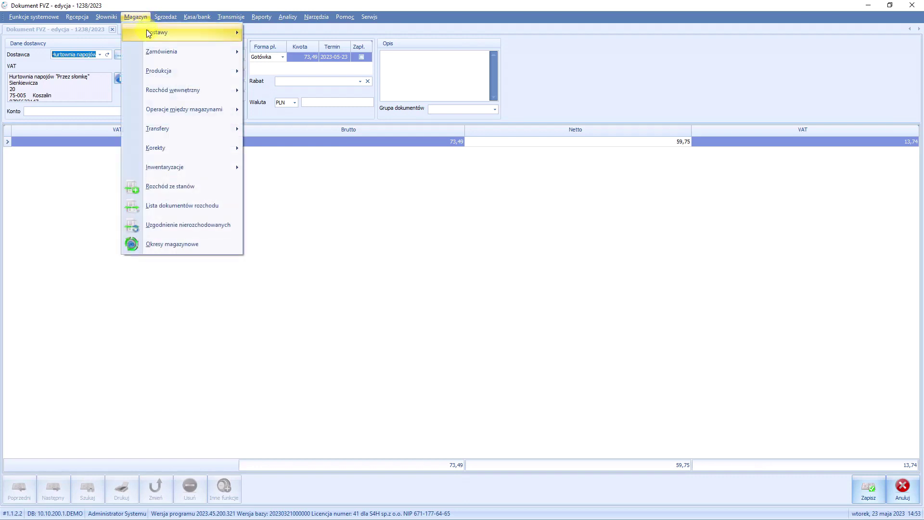
mouse_move(148, 32)
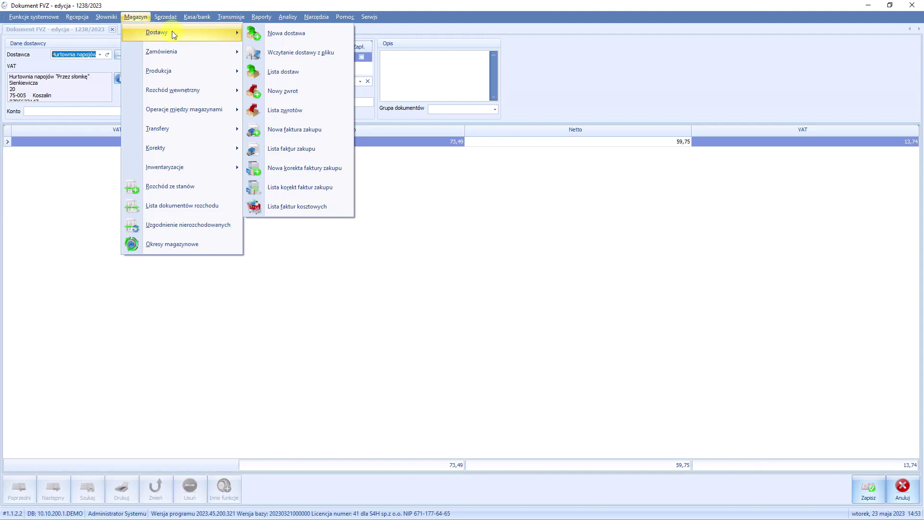
left_click(302, 77)
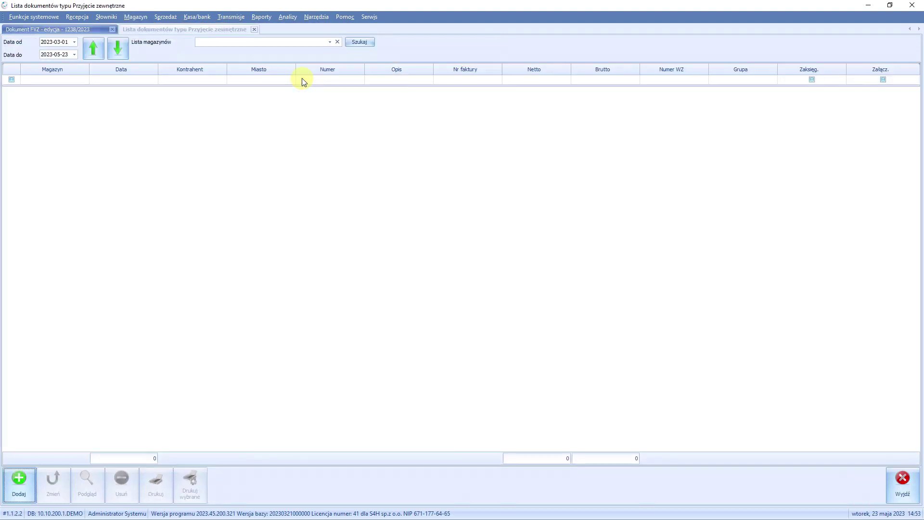
Search the delivery list for documents dated from 2023-05-23 in the Bar warehouse.
left_click(74, 42)
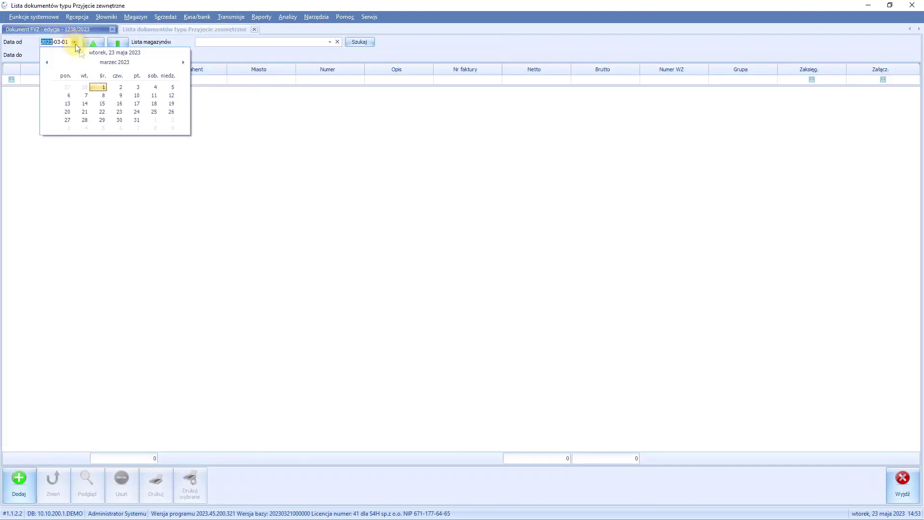
left_click(103, 54)
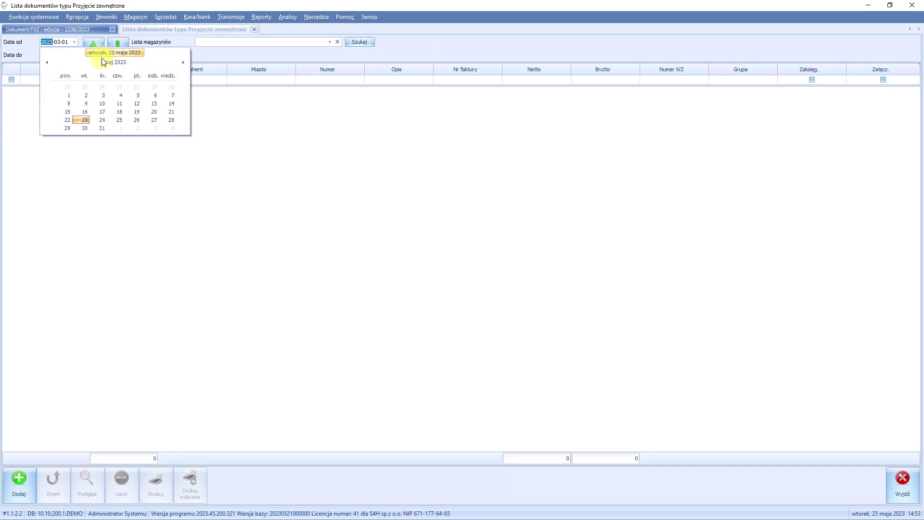
left_click(84, 119)
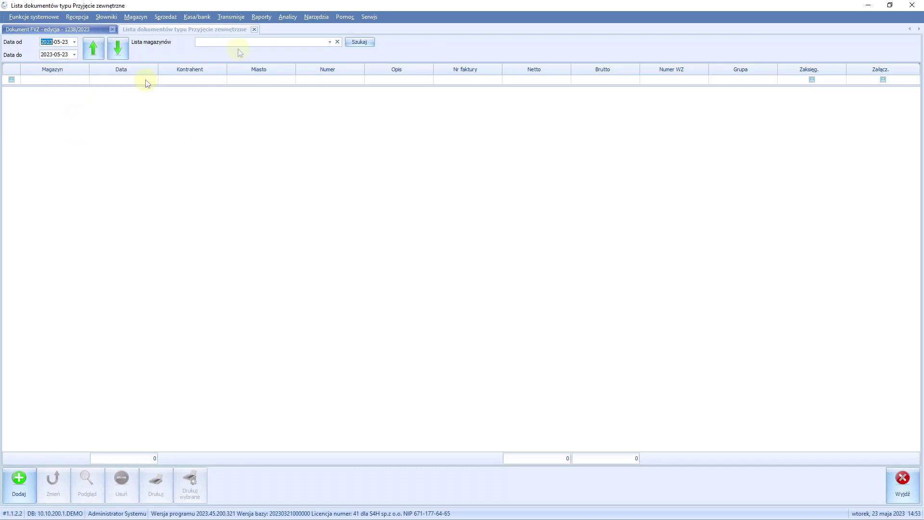
left_click(330, 43)
left_click(290, 61)
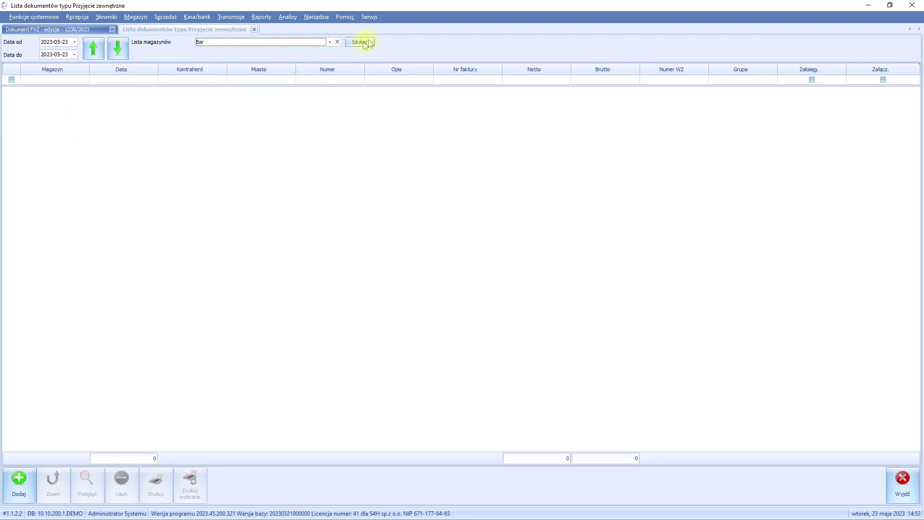
left_click(369, 44)
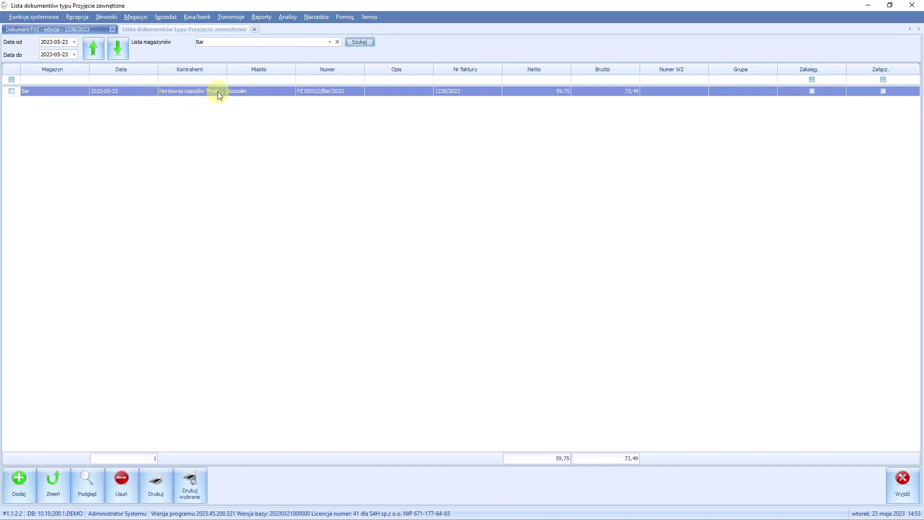